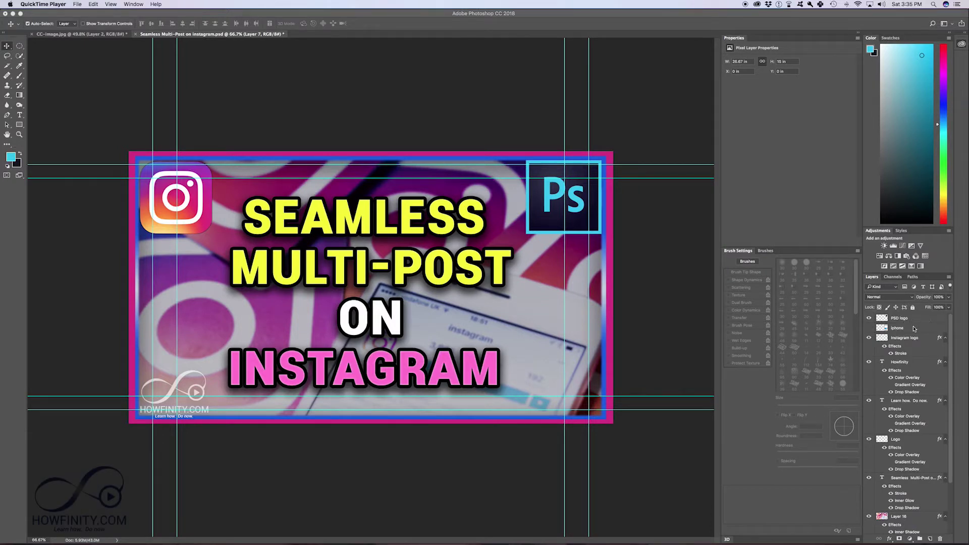
- Inspect the PSD logo, iphone and Instagram logo layers, toggling the Instagram logo's visibility
{"action": "left_click", "coordinate": [917, 319]}
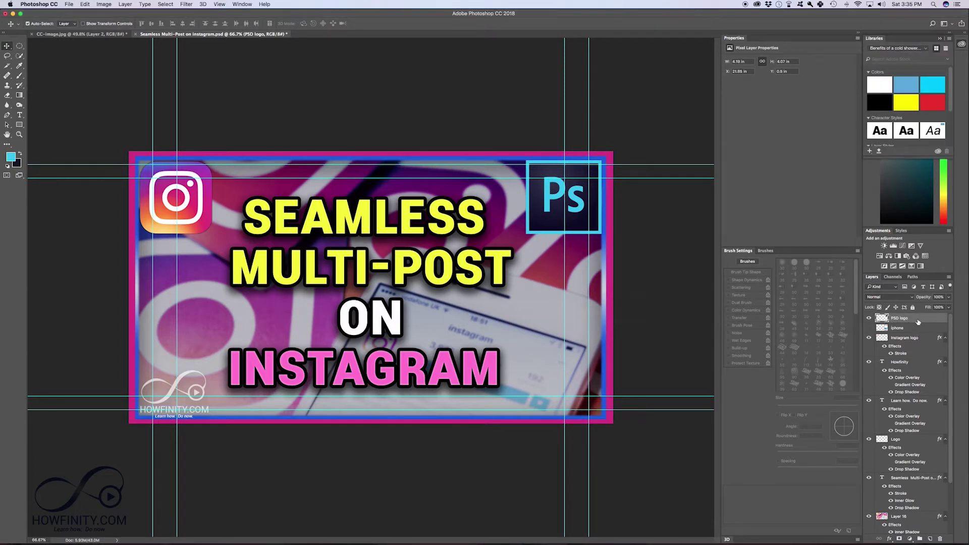
{"action": "left_click", "coordinate": [914, 328]}
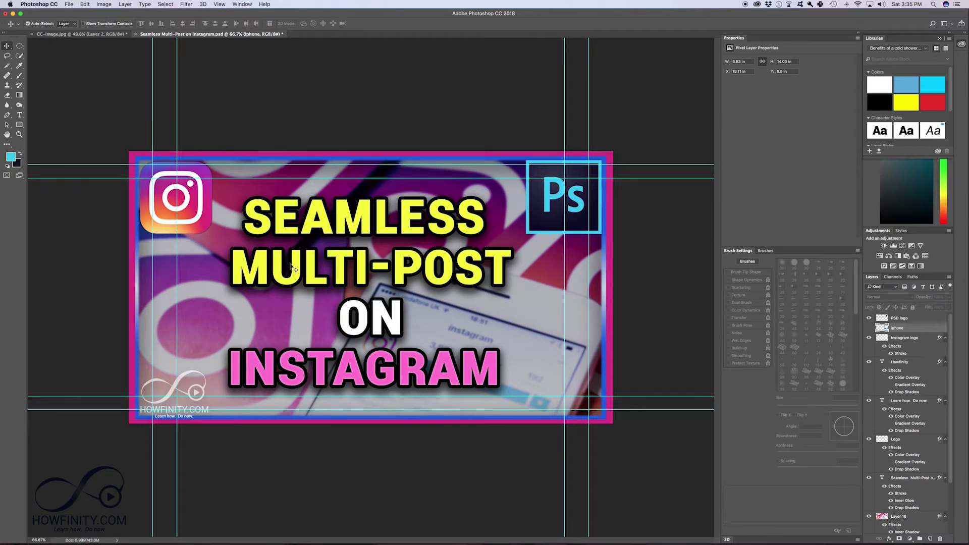
{"action": "left_click", "coordinate": [908, 338]}
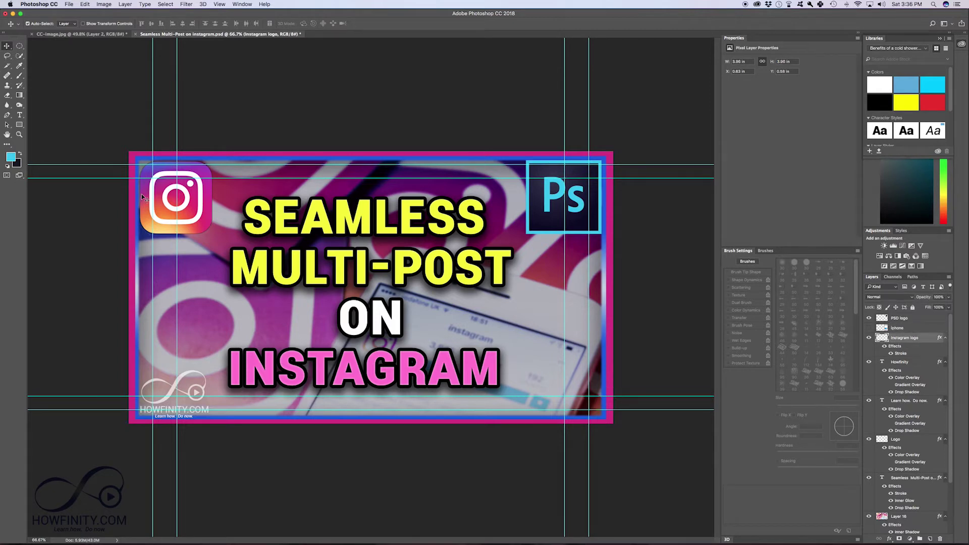
{"action": "left_click", "coordinate": [869, 338]}
{"action": "left_click", "coordinate": [869, 339]}
{"action": "scroll", "coordinate": [899, 364], "scroll_direction": "down", "scroll_amount": 3}
{"action": "scroll", "coordinate": [899, 363], "scroll_direction": "up", "scroll_amount": 3}
{"action": "mouse_move", "coordinate": [951, 343]}
{"action": "left_mouse_down"}
{"action": "mouse_move", "coordinate": [949, 376]}
{"action": "mouse_move", "coordinate": [949, 331]}
{"action": "left_mouse_up"}
- Toggle the PSD logo's visibility, then add a new empty Layer 17 above it
{"action": "left_click", "coordinate": [901, 319]}
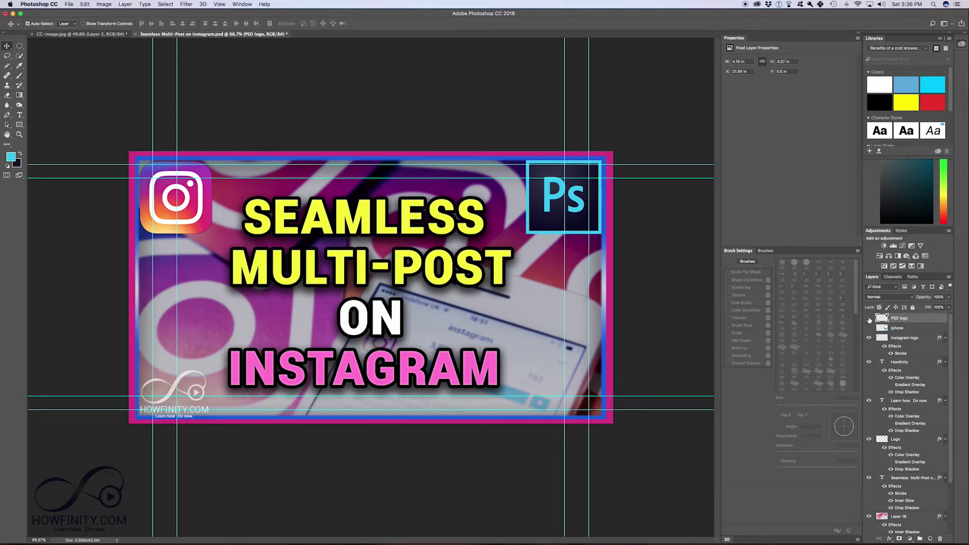
{"action": "left_click", "coordinate": [869, 319]}
{"action": "left_click", "coordinate": [869, 318]}
{"action": "left_click", "coordinate": [930, 539]}
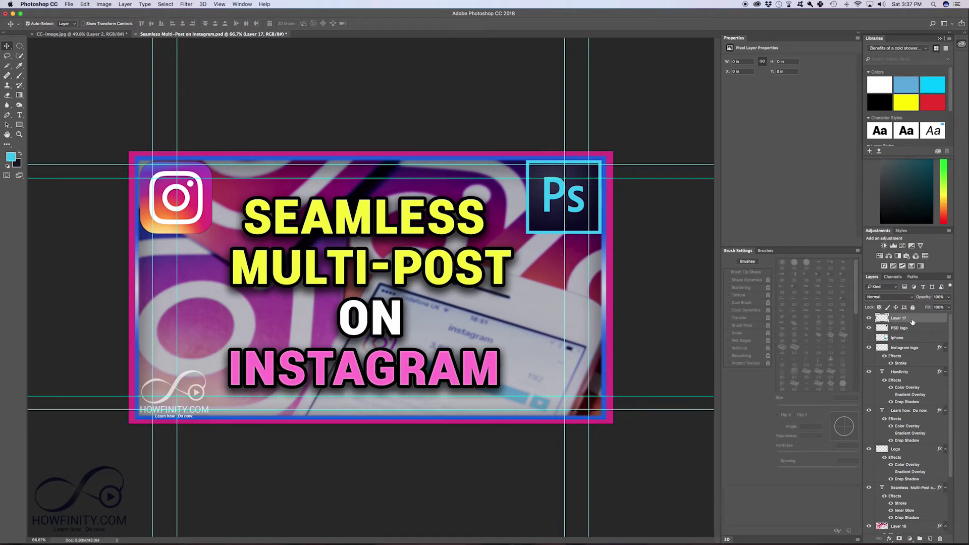
- Delete the empty Layer 17 and recheck the Ps logo's visibility
{"action": "key", "text": "Delete"}
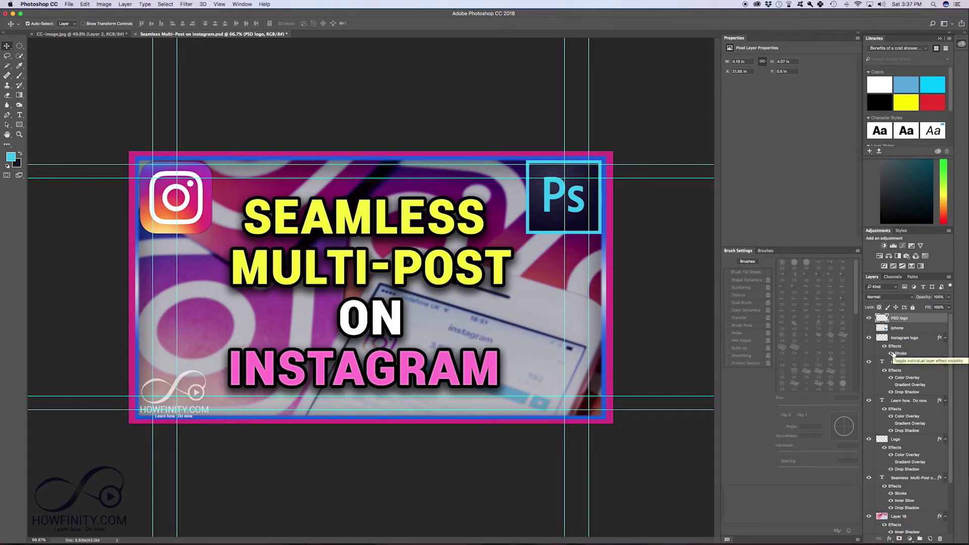
{"action": "left_click", "coordinate": [868, 319]}
{"action": "left_click", "coordinate": [868, 319]}
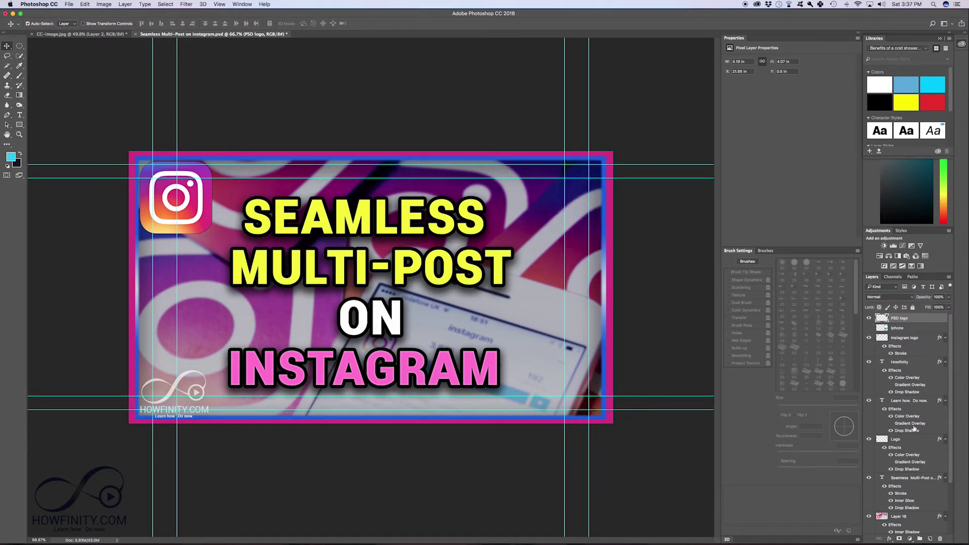
{"action": "scroll", "coordinate": [913, 429], "scroll_direction": "down", "scroll_amount": 3}
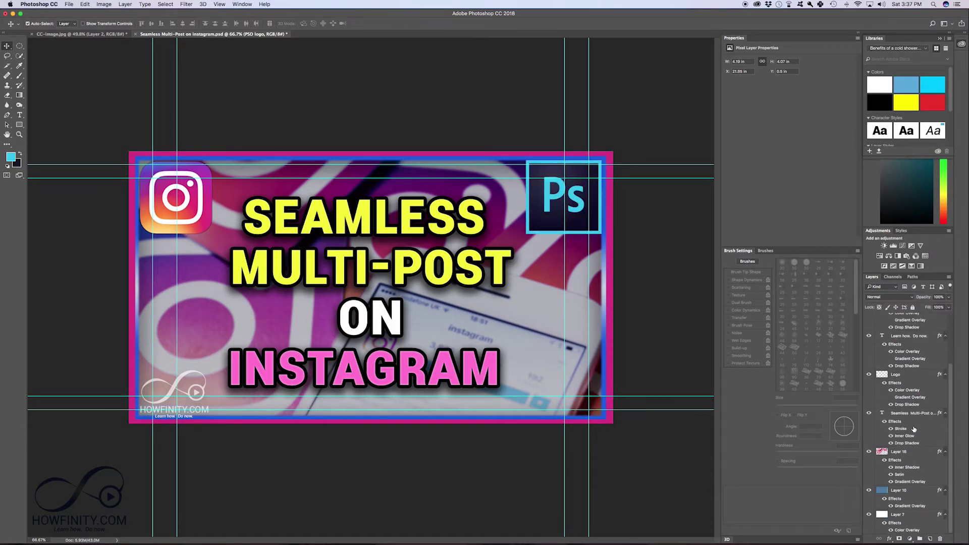
- Check the Instagram photo and title layers, then add a fresh empty Layer 17
{"action": "left_click", "coordinate": [868, 453]}
{"action": "left_click", "coordinate": [868, 453]}
{"action": "left_click", "coordinate": [869, 414]}
{"action": "left_click", "coordinate": [869, 414]}
{"action": "left_click", "coordinate": [930, 538]}
{"action": "scroll", "coordinate": [910, 329], "scroll_direction": "down", "scroll_amount": 1}
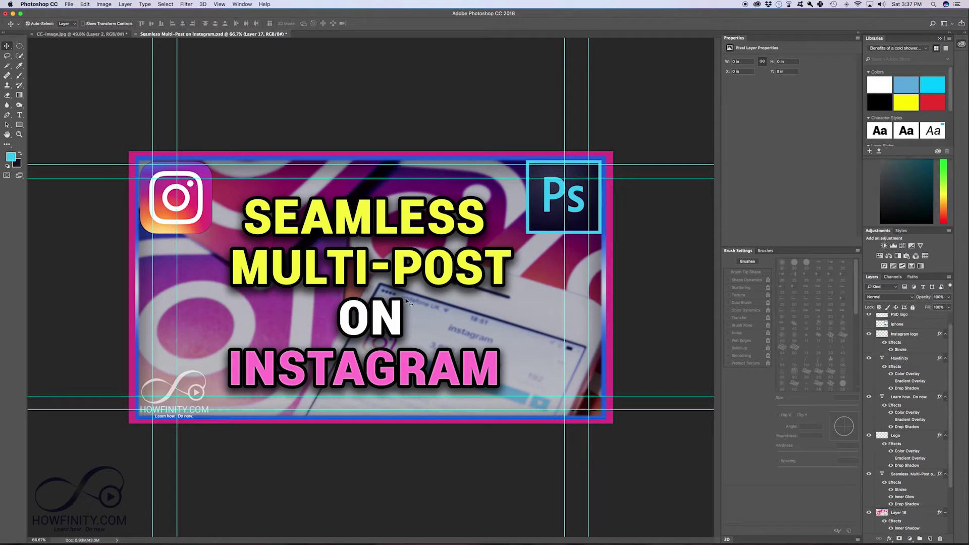
- Type a START text label on the canvas to the right of ON
{"action": "key", "text": "t"}
{"action": "scroll", "coordinate": [901, 354], "scroll_direction": "up", "scroll_amount": 1}
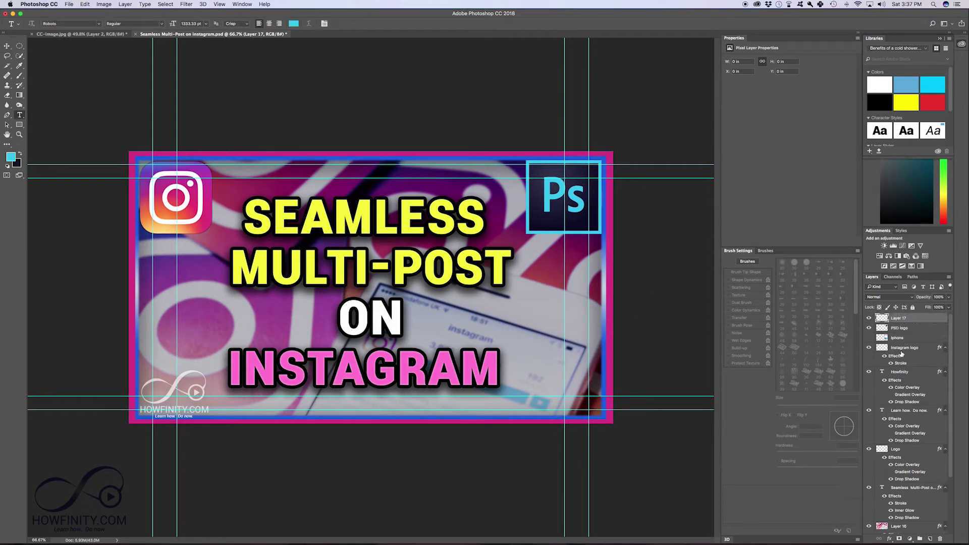
{"action": "left_click", "coordinate": [434, 319]}
{"action": "key", "text": "Escape"}
{"action": "left_click", "coordinate": [544, 346]}
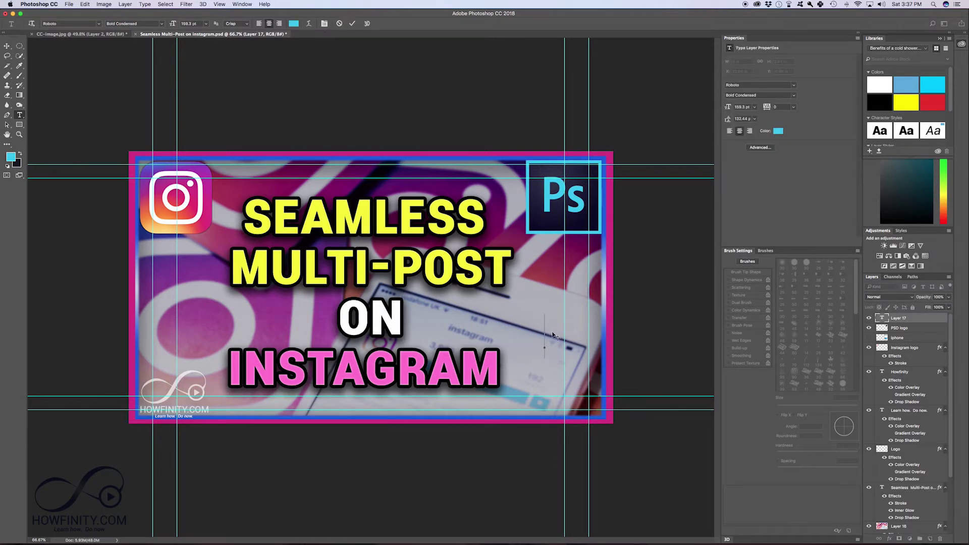
{"action": "type", "text": "START"}
- Select and commit the START text, then delete its layer
{"action": "left_click_drag", "start_coordinate": [498, 337], "coordinate": [622, 337]}
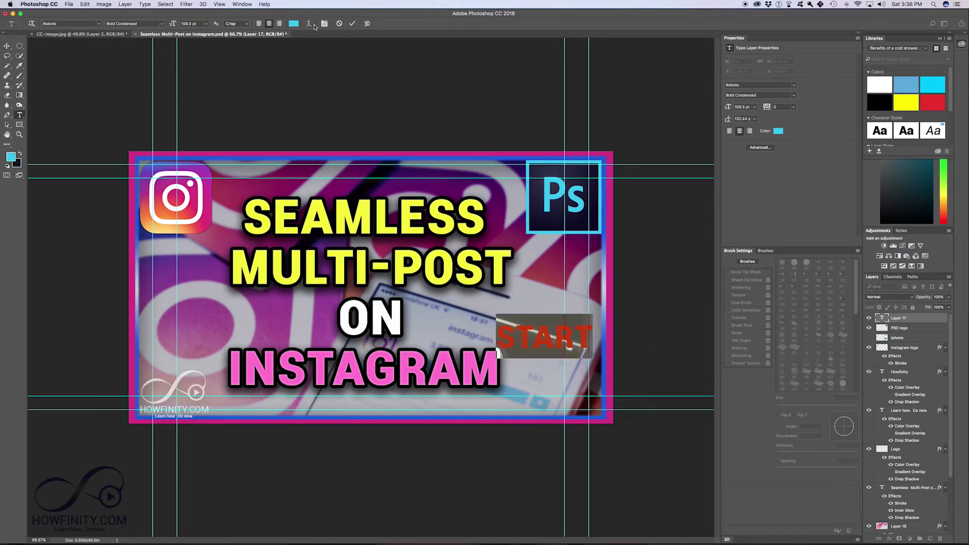
{"action": "key", "text": "Escape"}
{"action": "key", "text": "Delete"}
{"action": "scroll", "coordinate": [905, 363], "scroll_direction": "down", "scroll_amount": 3}
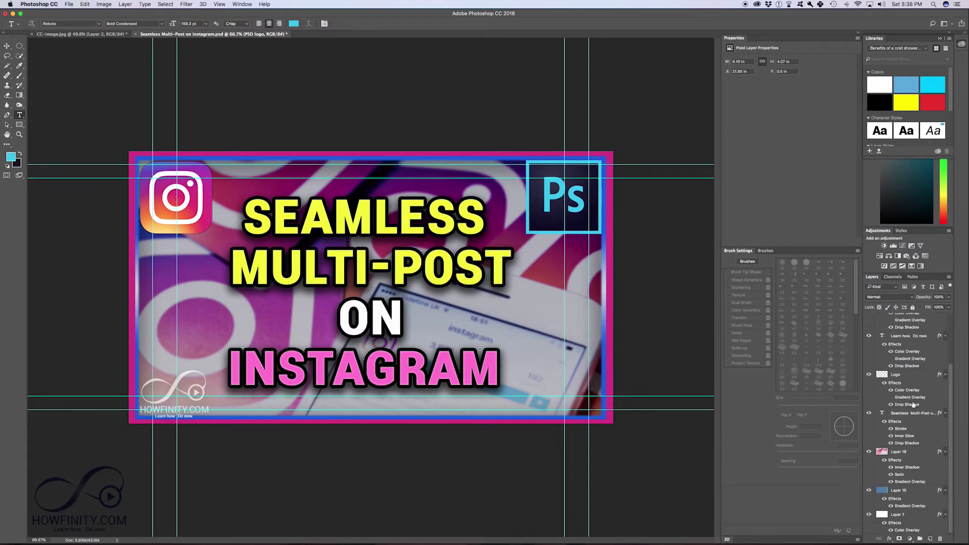
- Rename the Instagram photo layer, Layer 16, to 'background' and verify its visibility
{"action": "left_click", "coordinate": [869, 413]}
{"action": "left_click", "coordinate": [869, 413]}
{"action": "left_click", "coordinate": [883, 415]}
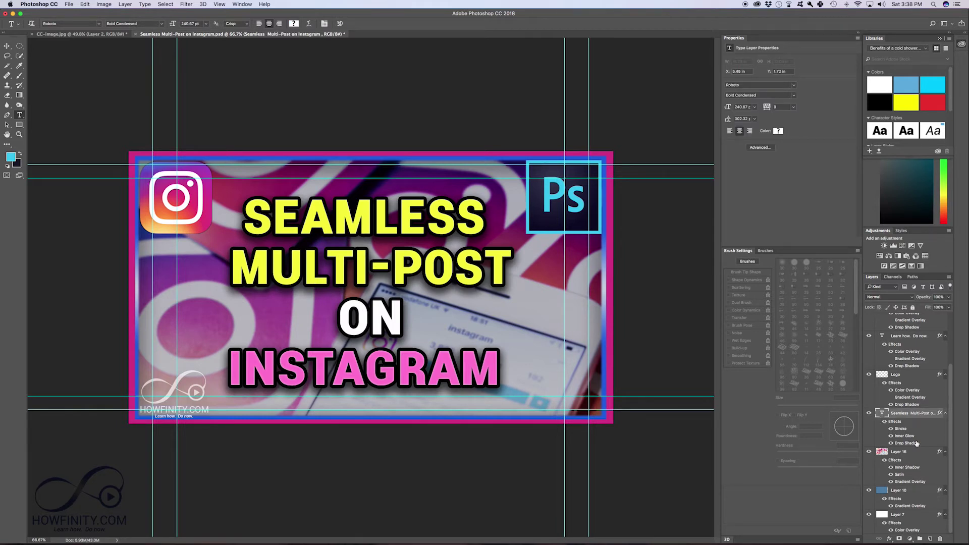
{"action": "left_click", "coordinate": [908, 454]}
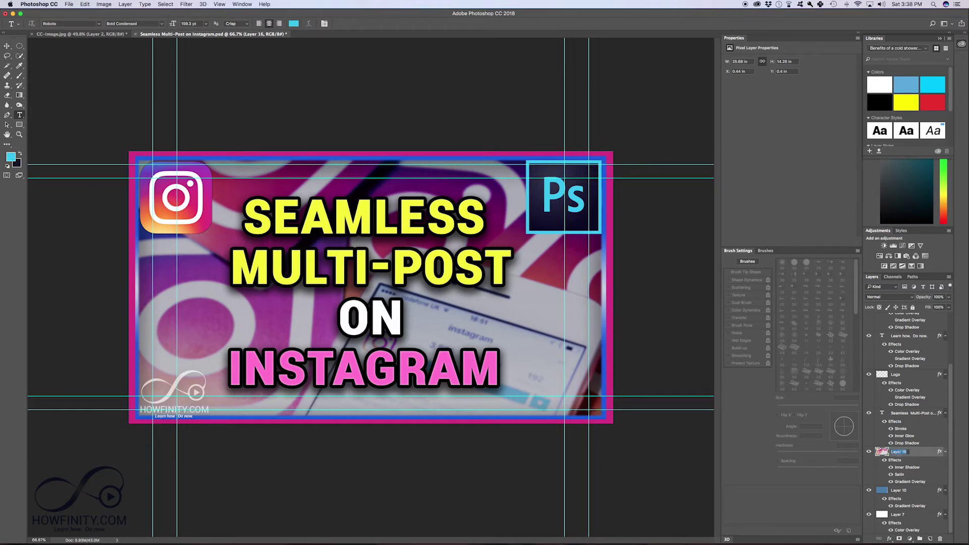
{"action": "type", "text": "background"}
{"action": "key", "text": "Return"}
{"action": "left_click", "coordinate": [869, 452]}
{"action": "left_click", "coordinate": [870, 453]}
{"action": "scroll", "coordinate": [881, 459], "scroll_direction": "up", "scroll_amount": 2}
{"action": "scroll", "coordinate": [911, 469], "scroll_direction": "down", "scroll_amount": 2}
{"action": "scroll", "coordinate": [910, 469], "scroll_direction": "up", "scroll_amount": 4}
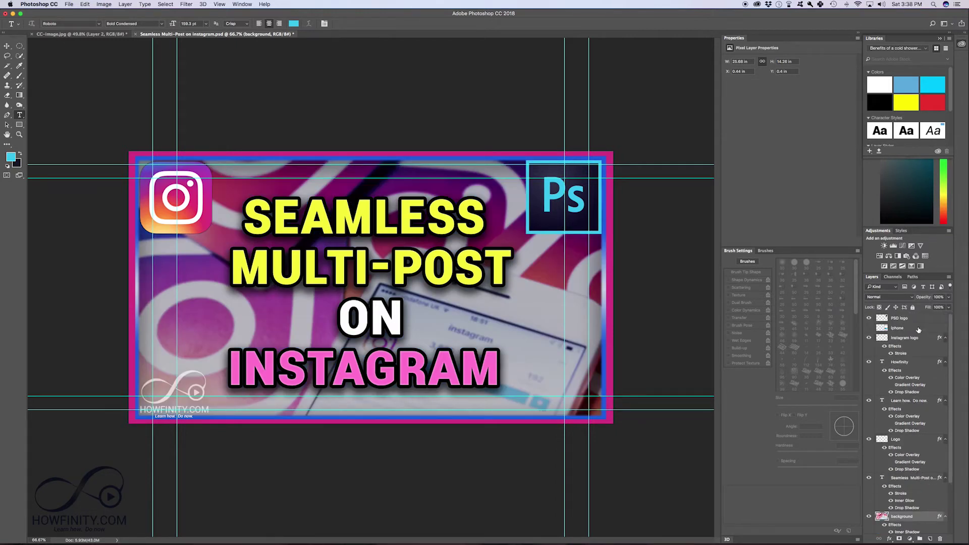
{"action": "scroll", "coordinate": [903, 499], "scroll_direction": "down", "scroll_amount": 4}
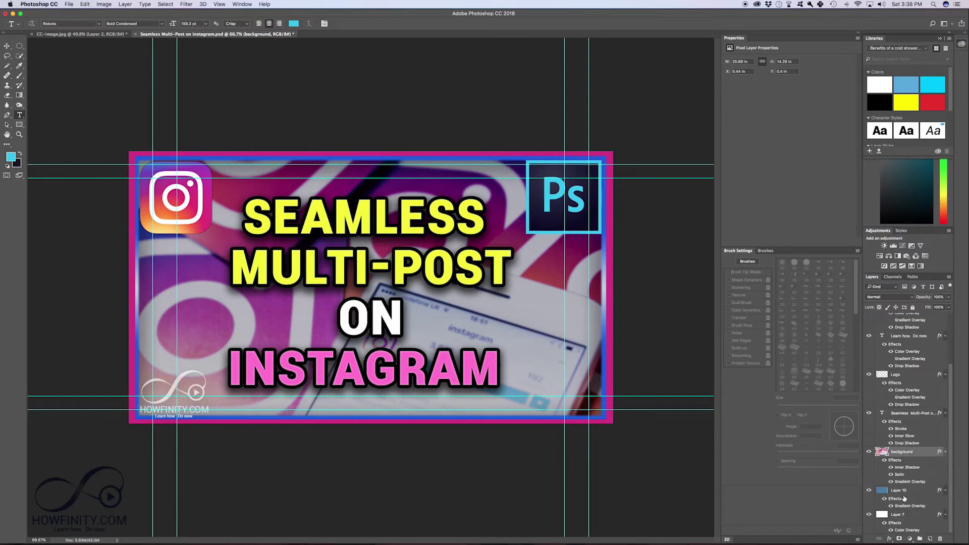
- Create Group 1 and move the background layer into it
{"action": "left_click", "coordinate": [920, 538]}
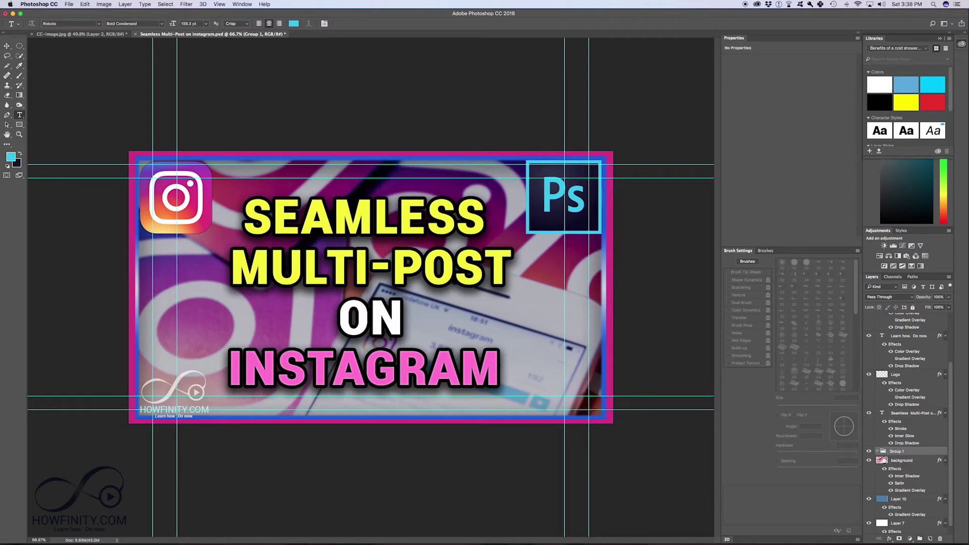
{"action": "left_click_drag", "start_coordinate": [899, 462], "coordinate": [901, 454]}
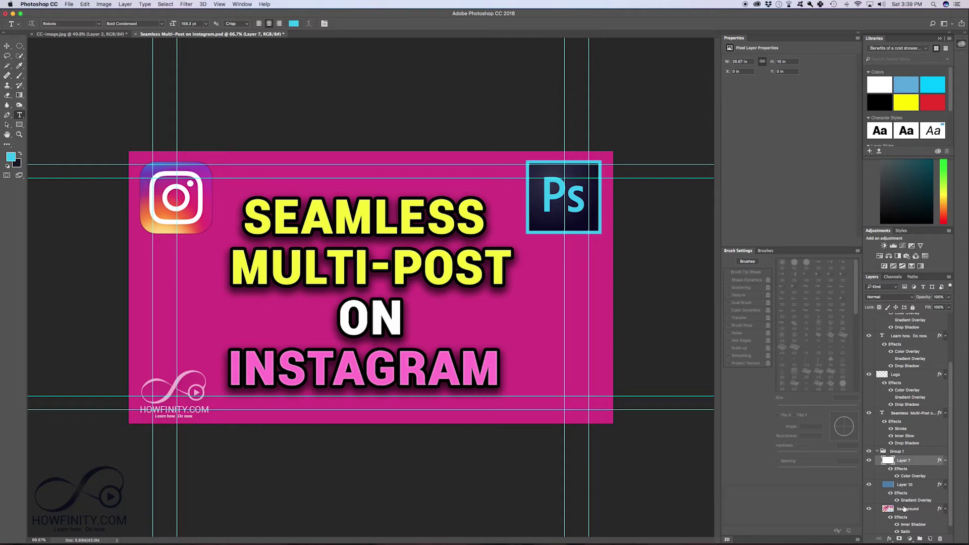
{"action": "left_click_drag", "start_coordinate": [907, 511], "coordinate": [902, 454]}
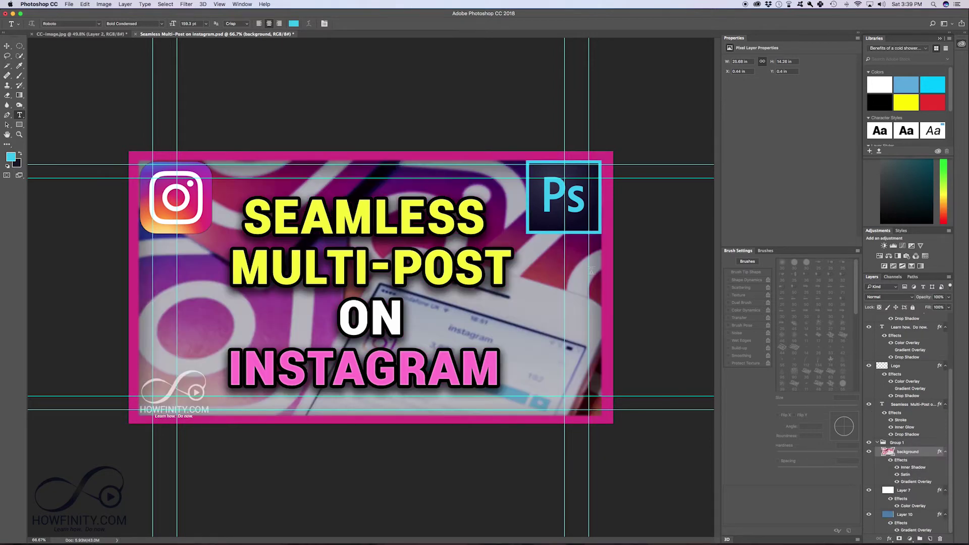
- Put Layer 10 above Layer 7 and keep background at the top of Group 1
{"action": "left_click_drag", "start_coordinate": [907, 516], "coordinate": [909, 493]}
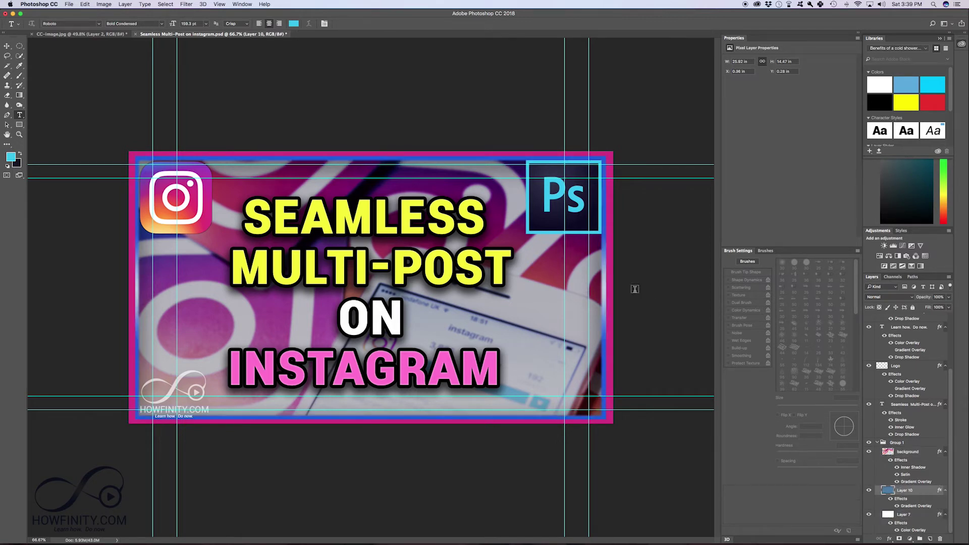
{"action": "left_click", "coordinate": [910, 456]}
{"action": "left_click_drag", "start_coordinate": [911, 456], "coordinate": [910, 512]}
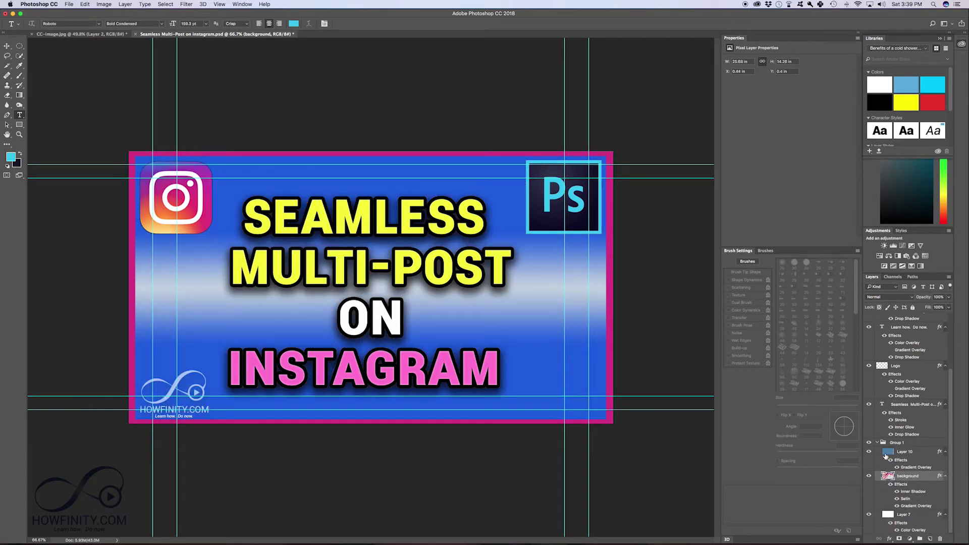
{"action": "left_click_drag", "start_coordinate": [913, 479], "coordinate": [901, 461]}
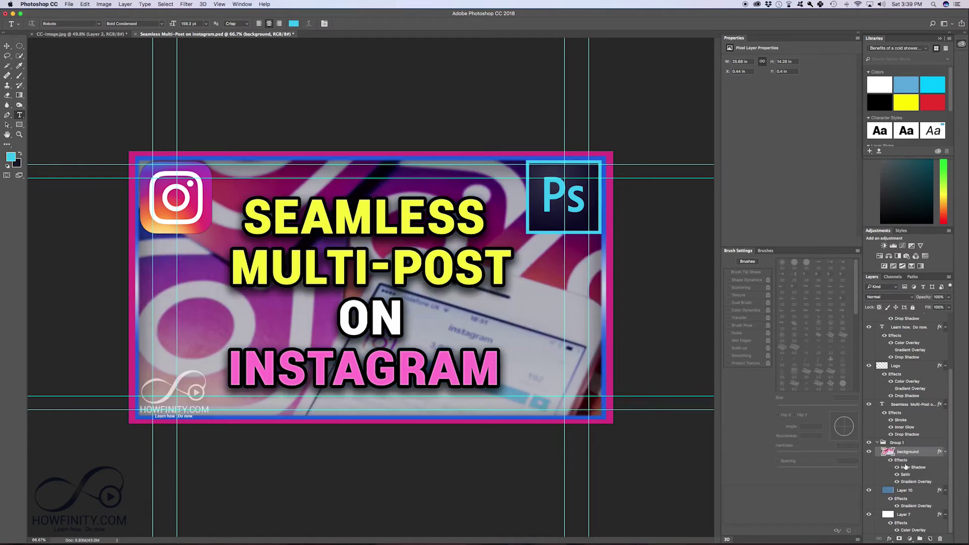
- Collapse Group 1 and toggle its visibility to check its contents
{"action": "left_click", "coordinate": [878, 442]}
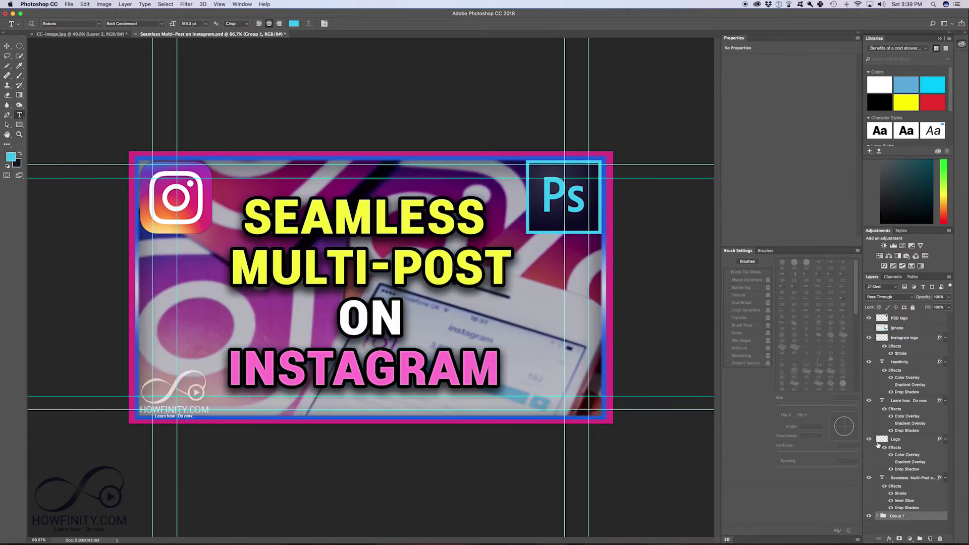
{"action": "left_click", "coordinate": [868, 516]}
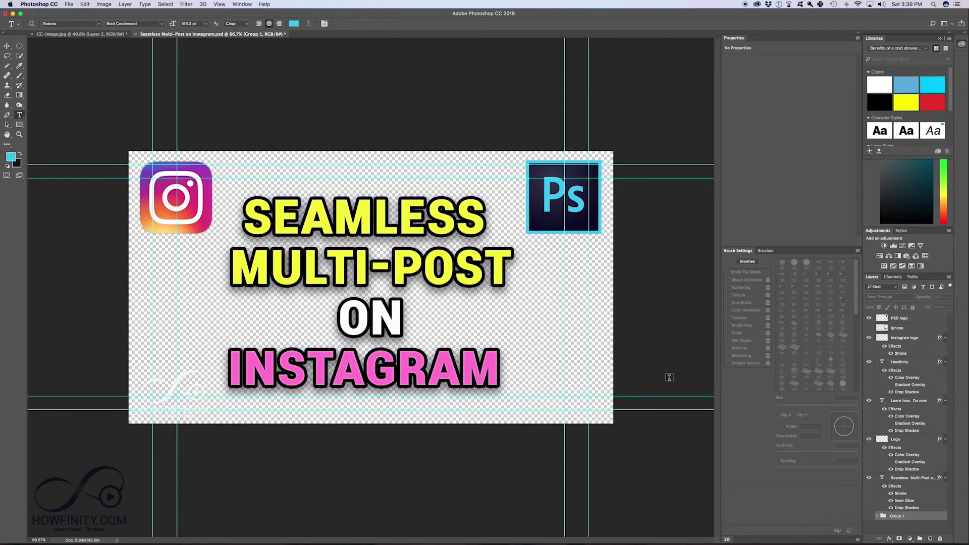
{"action": "left_click", "coordinate": [869, 517]}
{"action": "left_click", "coordinate": [869, 516]}
{"action": "left_click", "coordinate": [869, 516]}
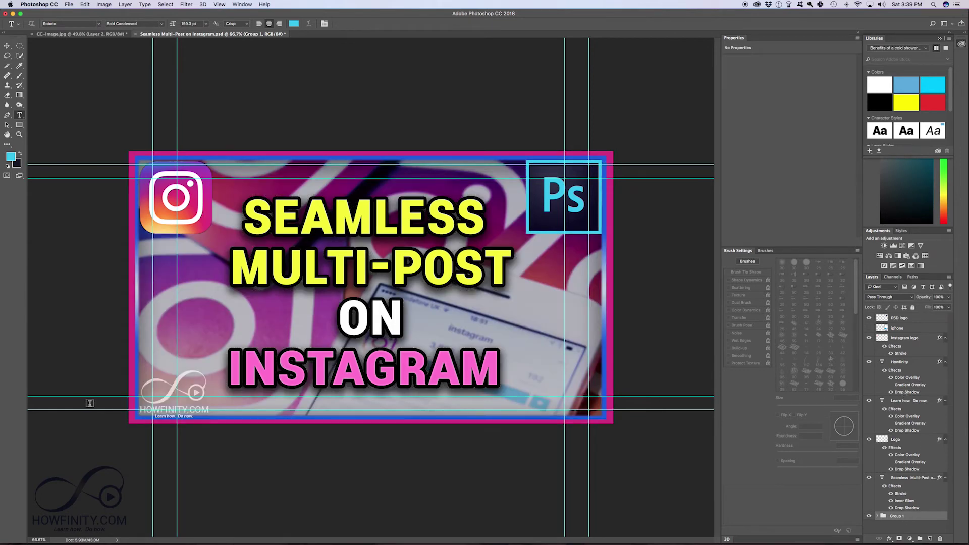
- Toggle visibility of the Howfinity, Learn how. Do now. and Logo layers to identify them
{"action": "left_click", "coordinate": [868, 362]}
{"action": "left_click", "coordinate": [868, 363]}
{"action": "left_click", "coordinate": [868, 401]}
{"action": "left_click", "coordinate": [869, 401]}
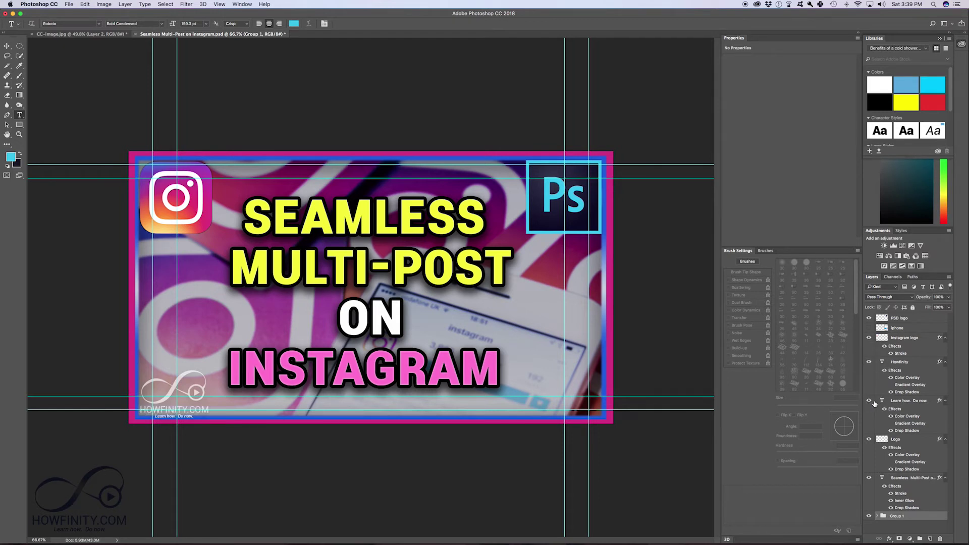
{"action": "left_click", "coordinate": [869, 440]}
{"action": "left_click", "coordinate": [869, 439]}
- Group the Logo, Learn how. Do now. and Howfinity layers as 'howfinity logo'
{"action": "left_click", "coordinate": [914, 442]}
{"action": "left_click", "coordinate": [909, 402], "text": "shift"}
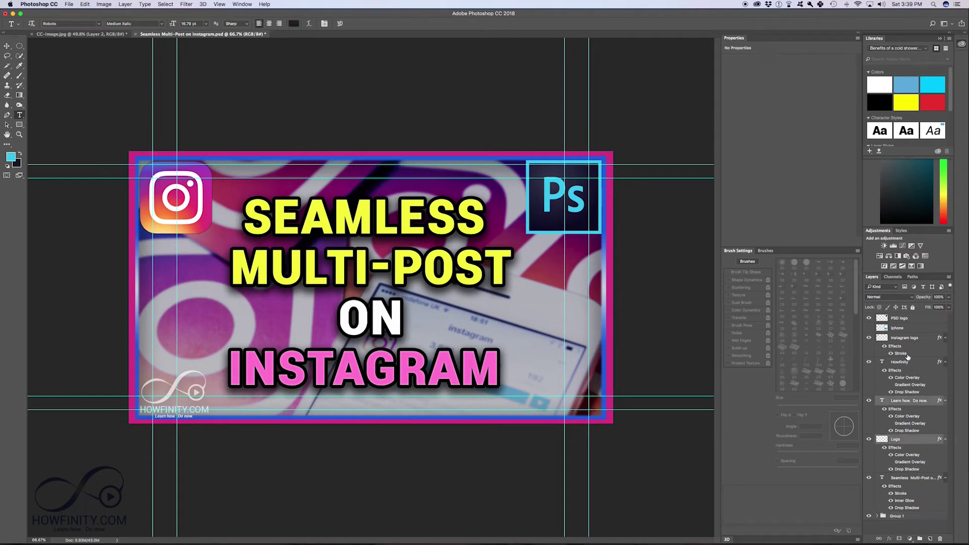
{"action": "left_click", "coordinate": [902, 362], "text": "shift"}
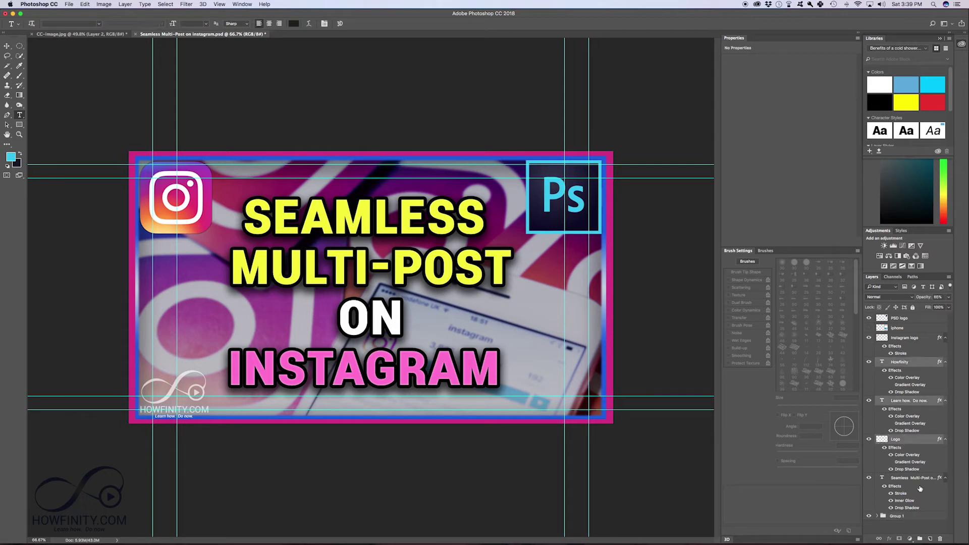
{"action": "left_click", "coordinate": [919, 540]}
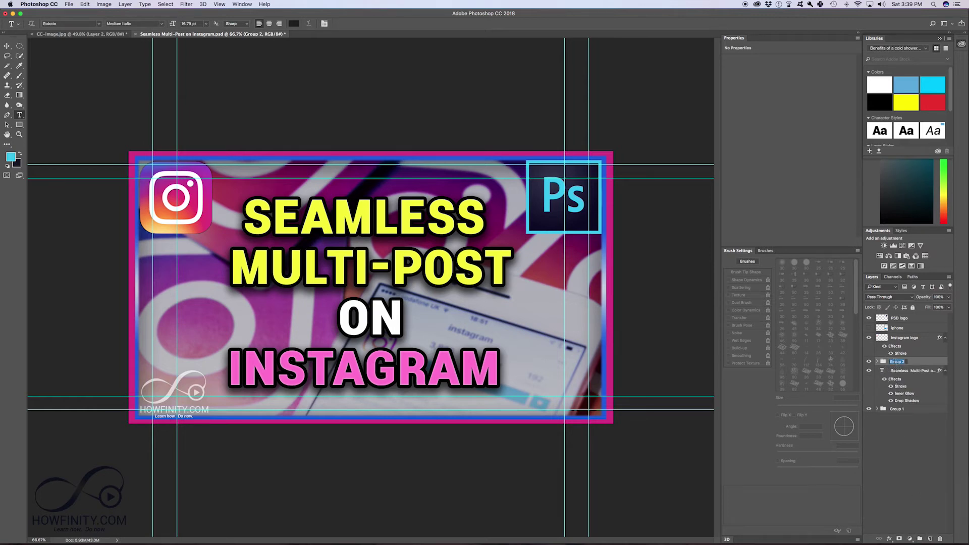
{"action": "type", "text": "howfinity logo"}
{"action": "key", "text": "Return"}
- Expand and collapse the howfinity logo group to verify its contents, then deselect it
{"action": "left_click", "coordinate": [869, 362]}
{"action": "left_click", "coordinate": [869, 362]}
{"action": "left_click", "coordinate": [878, 362]}
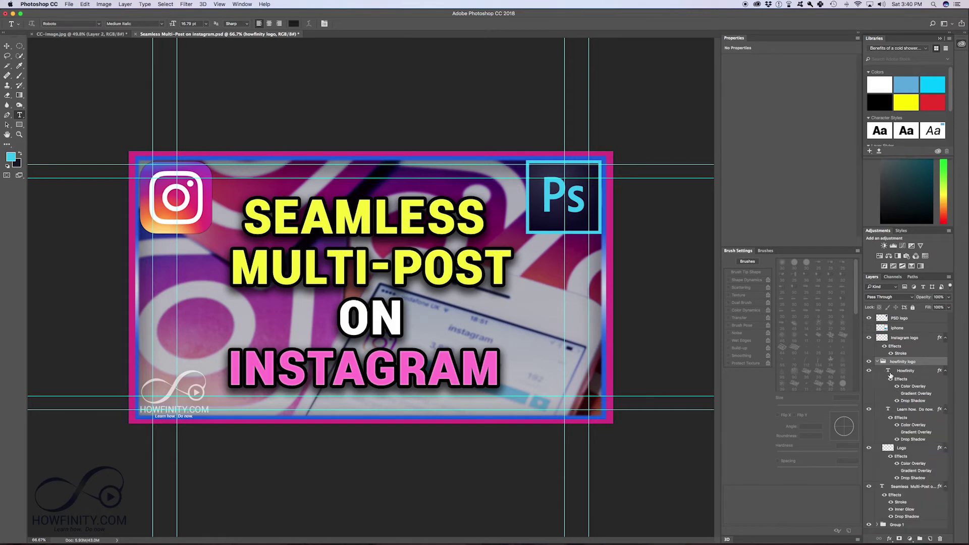
{"action": "left_click", "coordinate": [869, 371]}
{"action": "left_click", "coordinate": [869, 371]}
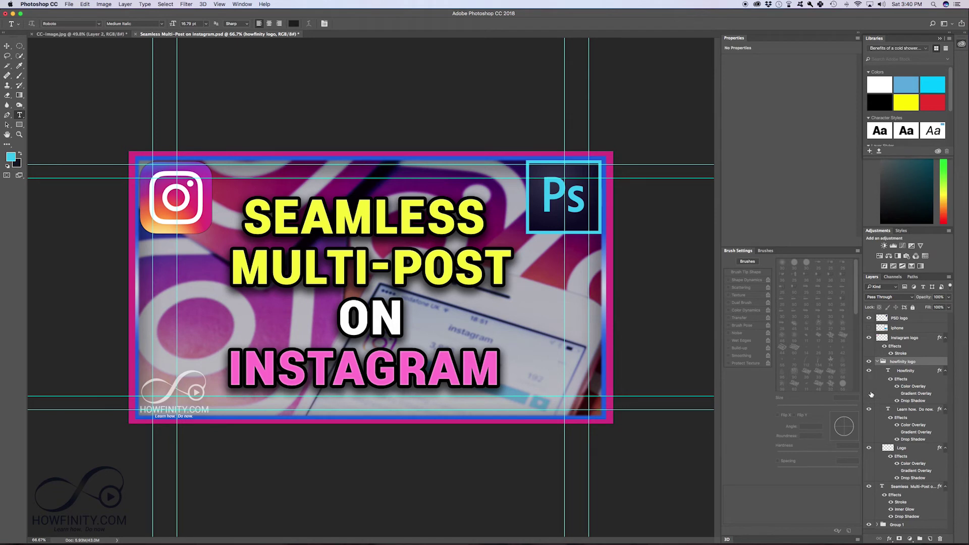
{"action": "left_click", "coordinate": [877, 362]}
{"action": "left_click", "coordinate": [869, 362]}
{"action": "left_click", "coordinate": [868, 362]}
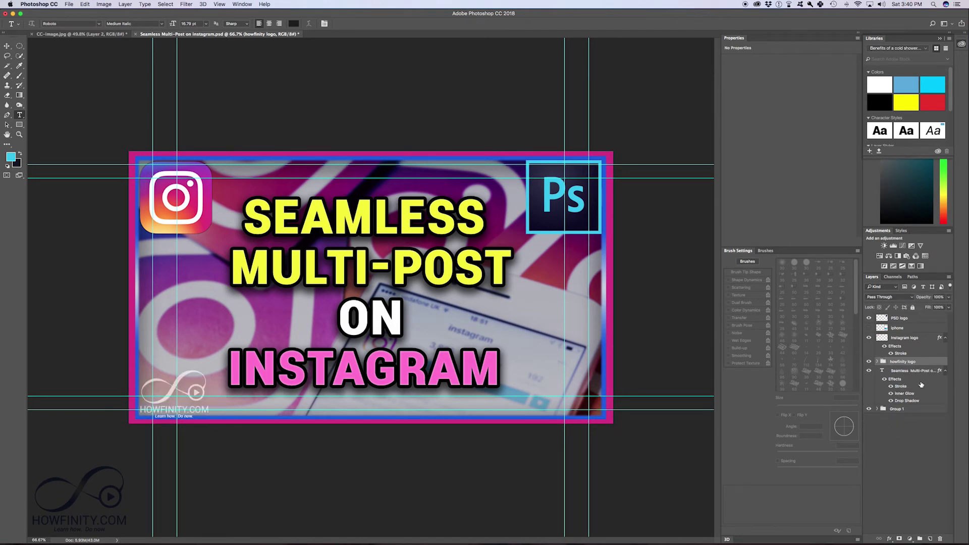
{"action": "left_click", "coordinate": [918, 434]}
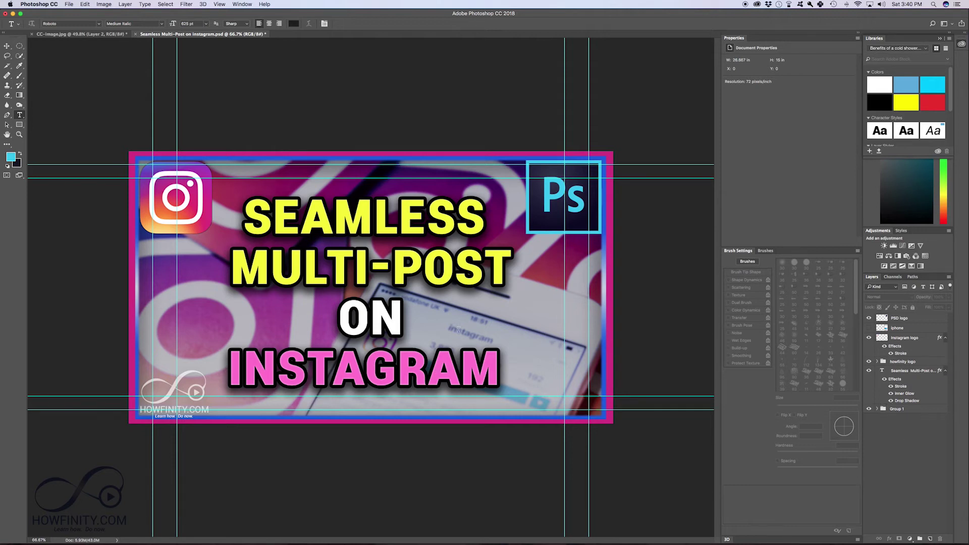
{"action": "double_click", "coordinate": [883, 371]}
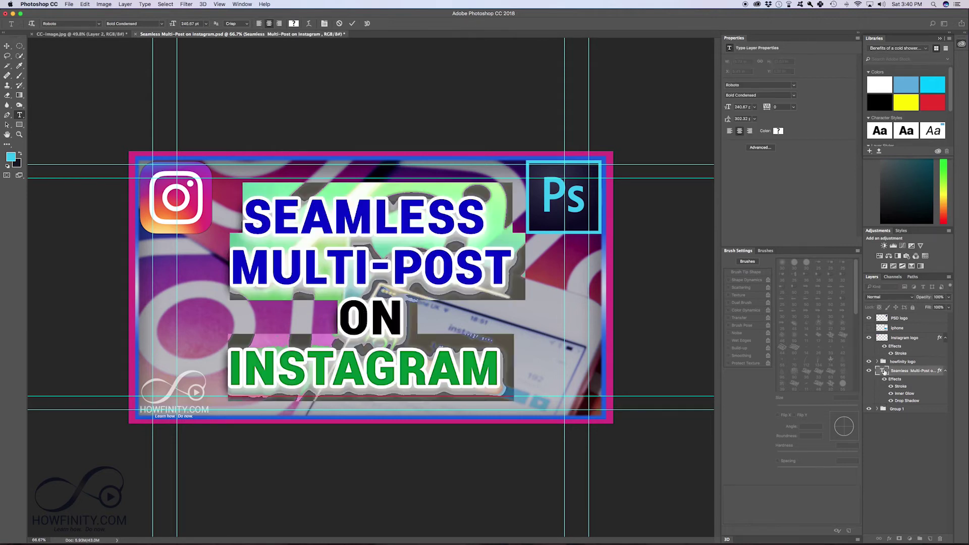
{"action": "key", "text": "super+Return"}
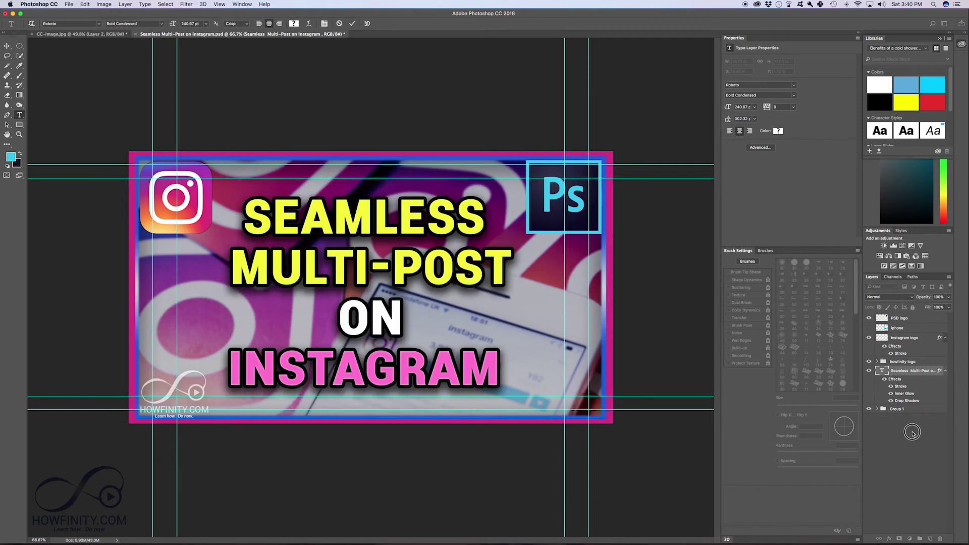
{"action": "left_click", "coordinate": [869, 319]}
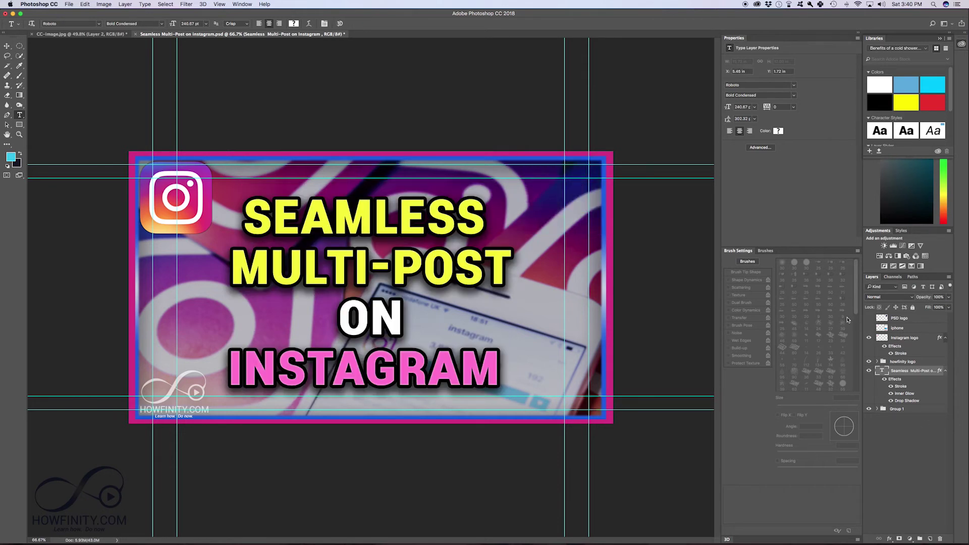
{"action": "left_click", "coordinate": [868, 319]}
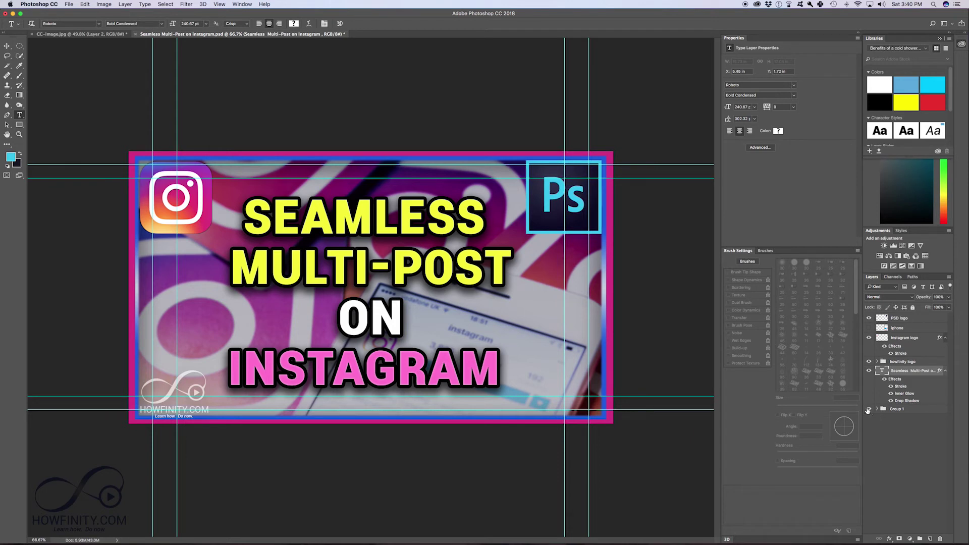
{"action": "left_click", "coordinate": [869, 361]}
{"action": "left_click", "coordinate": [868, 362]}
{"action": "left_click", "coordinate": [916, 319]}
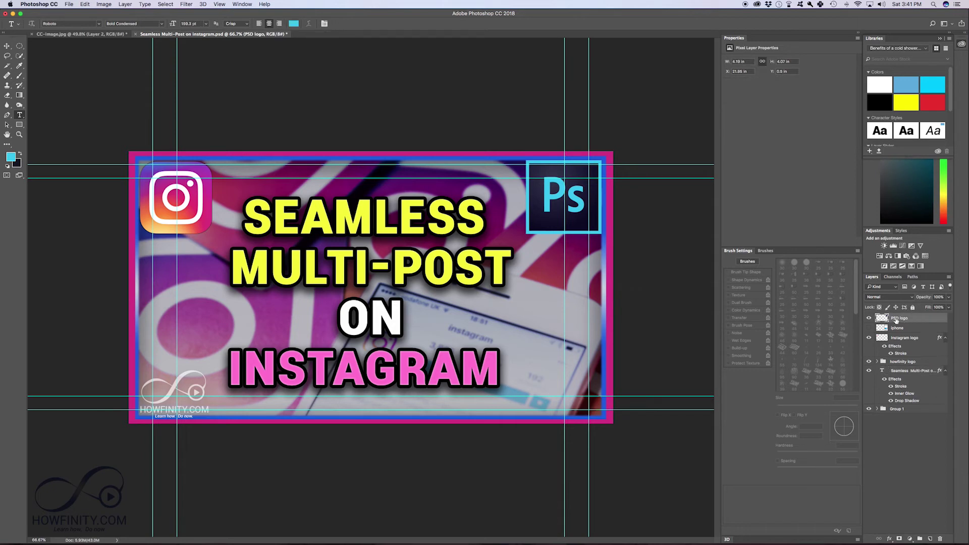
- Open the PSD logo layer's Layer Style dialog and drag it aside to reveal the layers
{"action": "double_click", "coordinate": [895, 318]}
{"action": "left_click", "coordinate": [939, 321]}
{"action": "double_click", "coordinate": [935, 320]}
{"action": "left_click_drag", "start_coordinate": [729, 248], "coordinate": [634, 279]}
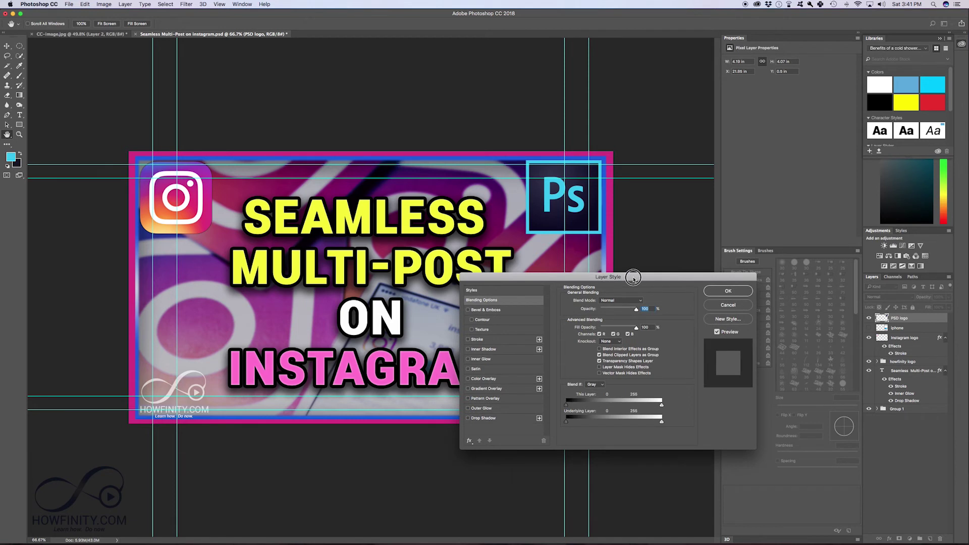